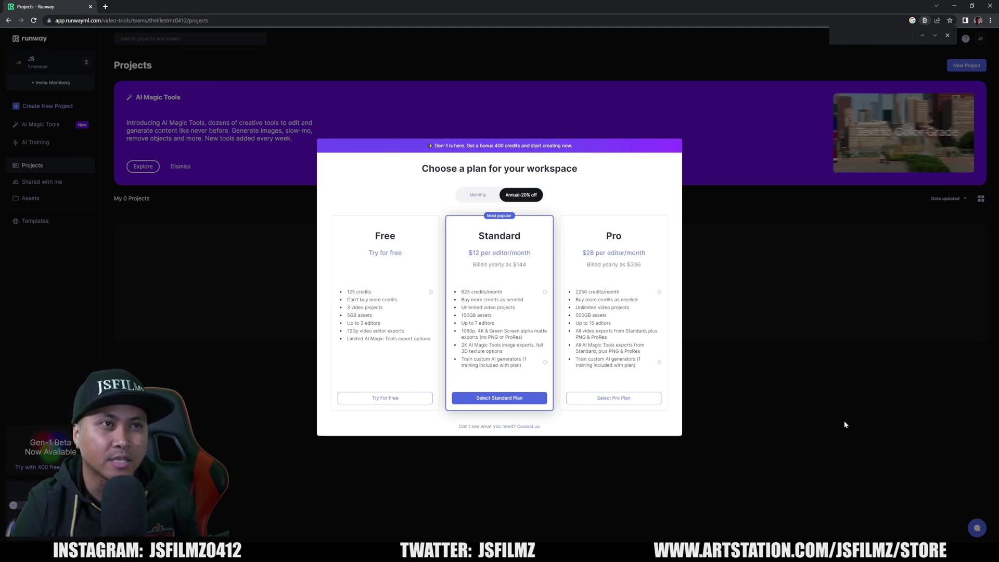
# Compare annual and monthly plan prices, leave Monthly selected, then dismiss the plan chooser
pyautogui.click(483, 194)
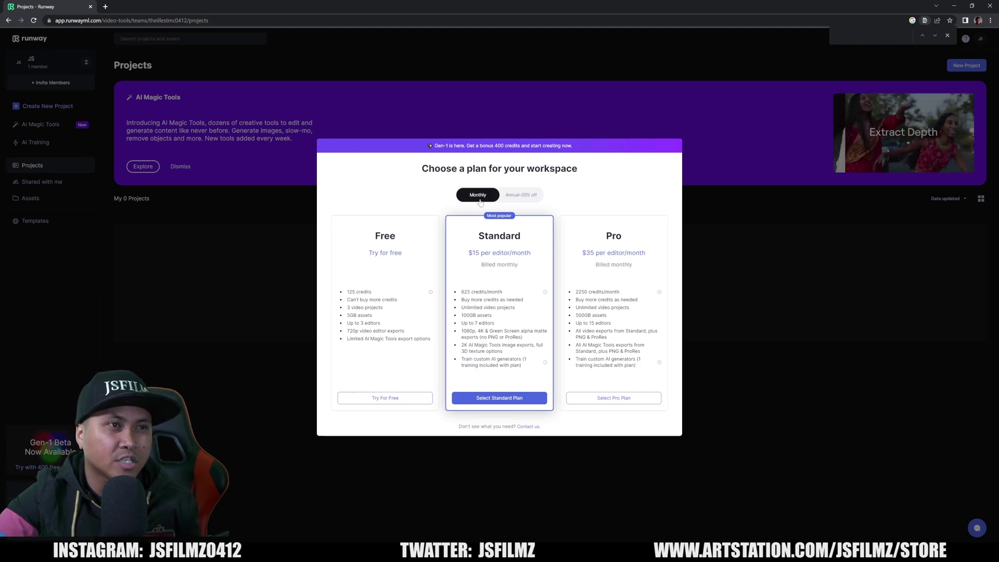
pyautogui.click(507, 198)
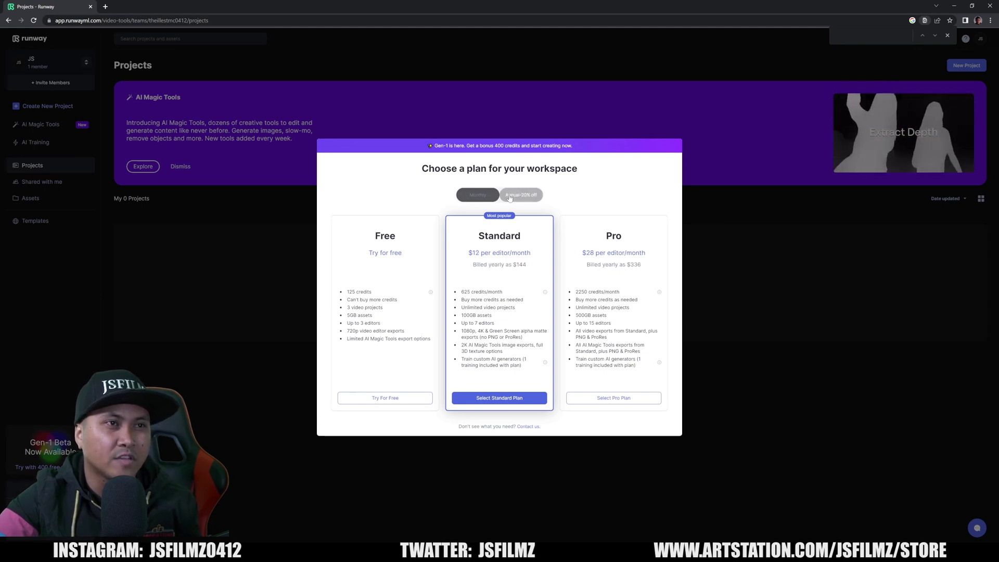
pyautogui.click(474, 198)
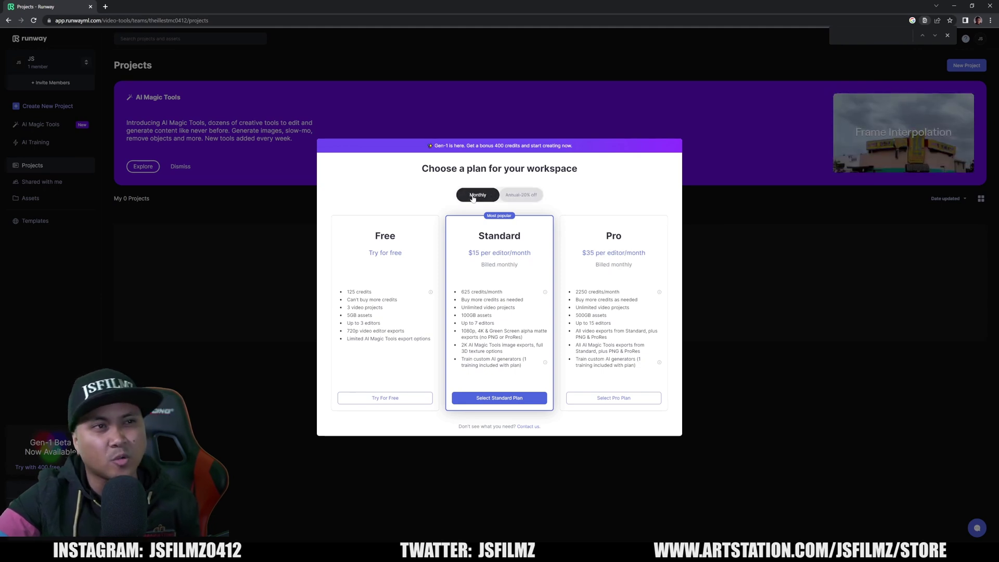
pyautogui.click(509, 196)
pyautogui.click(474, 196)
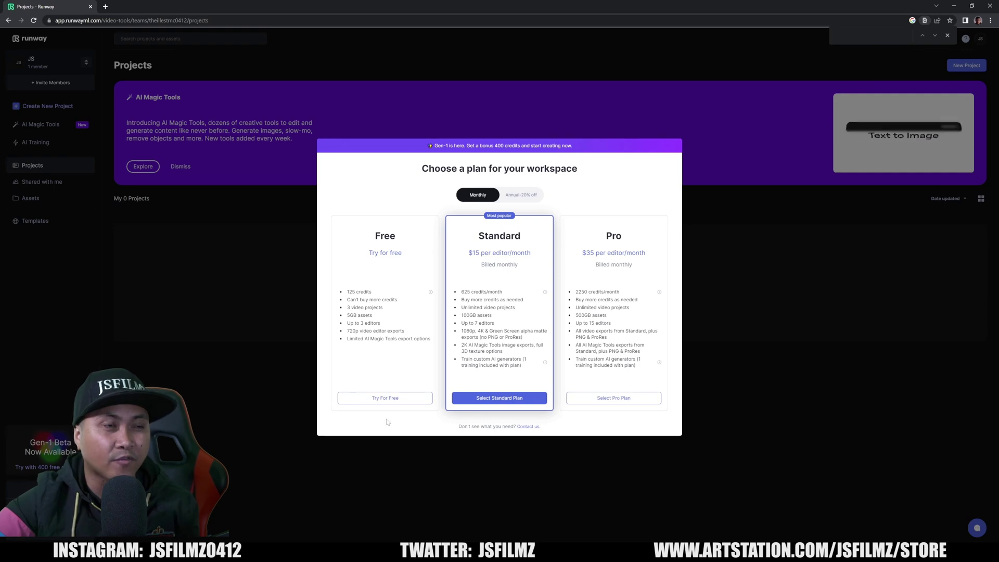
pyautogui.click(389, 399)
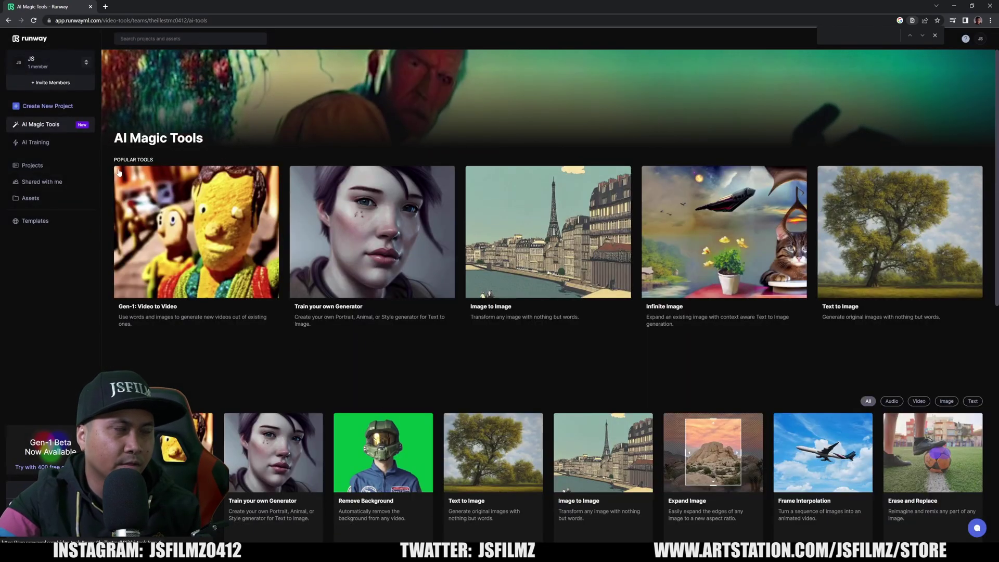
# Upload car.mp4 from the Desktop into Gen-1: Video to Video
pyautogui.click(170, 245)
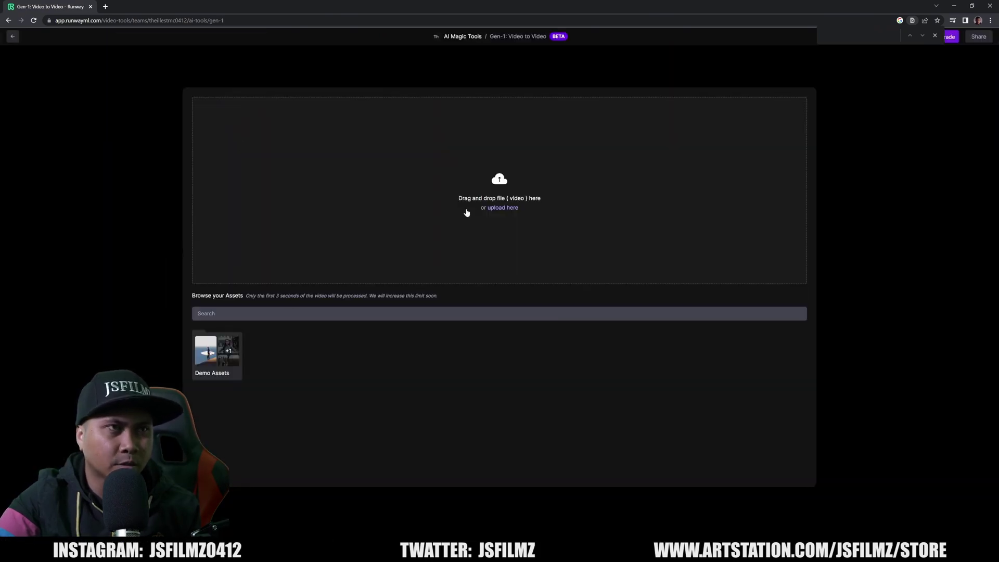
pyautogui.click(501, 209)
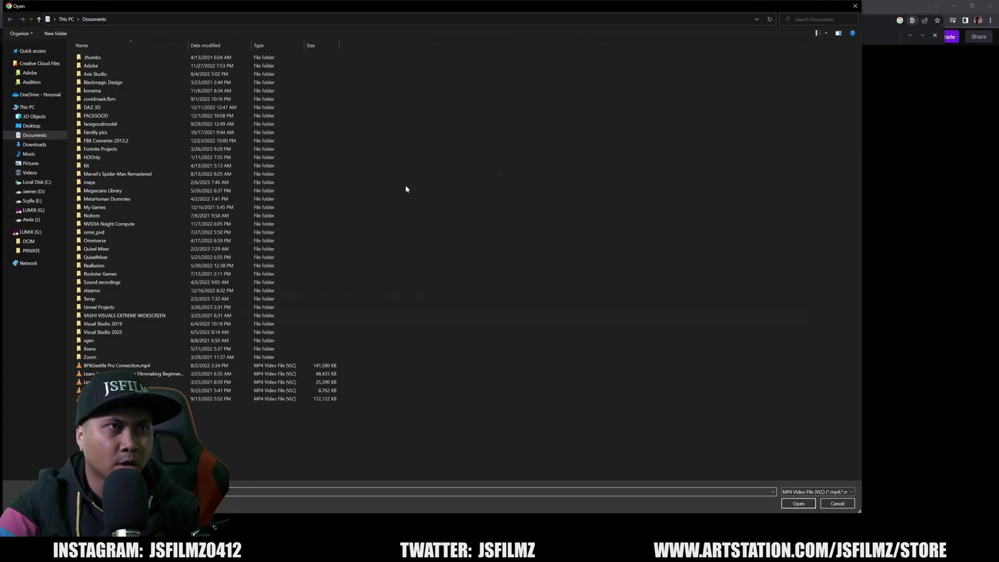
pyautogui.click(32, 126)
pyautogui.scroll(-1, 308, 304)
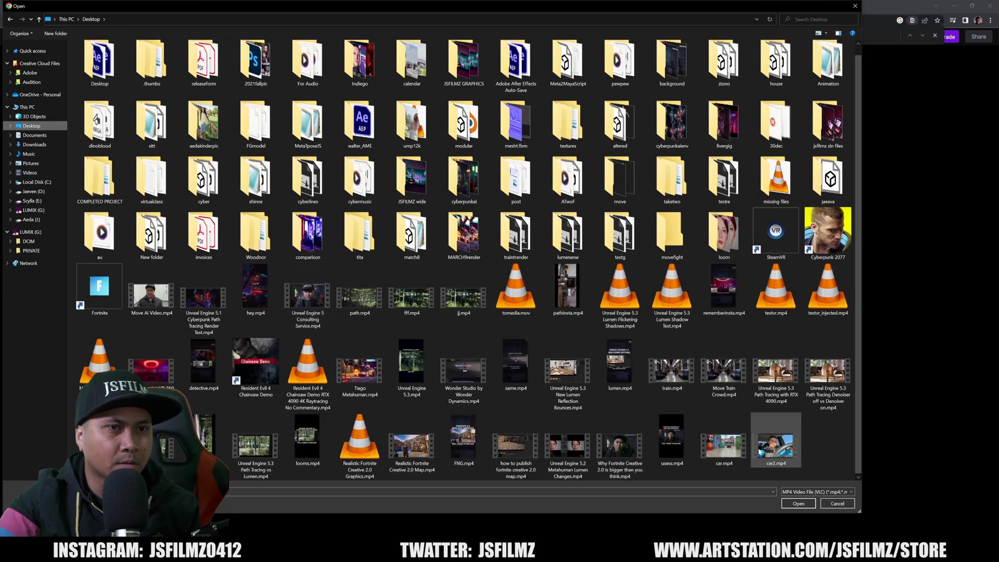
pyautogui.doubleClick(740, 459)
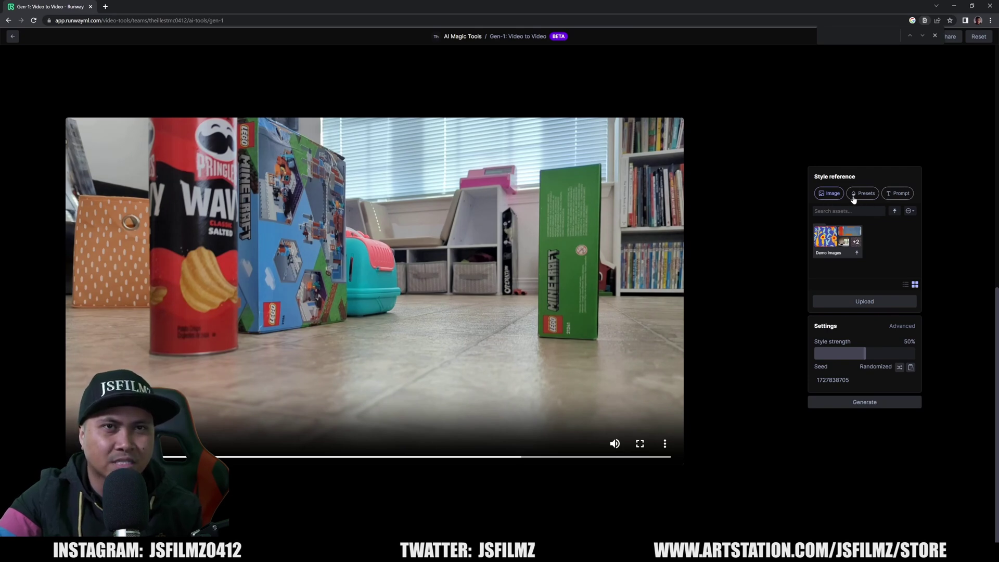
# Generate a stylized clip from the prompt 'cyberpunk city at night with a car'
pyautogui.click(900, 196)
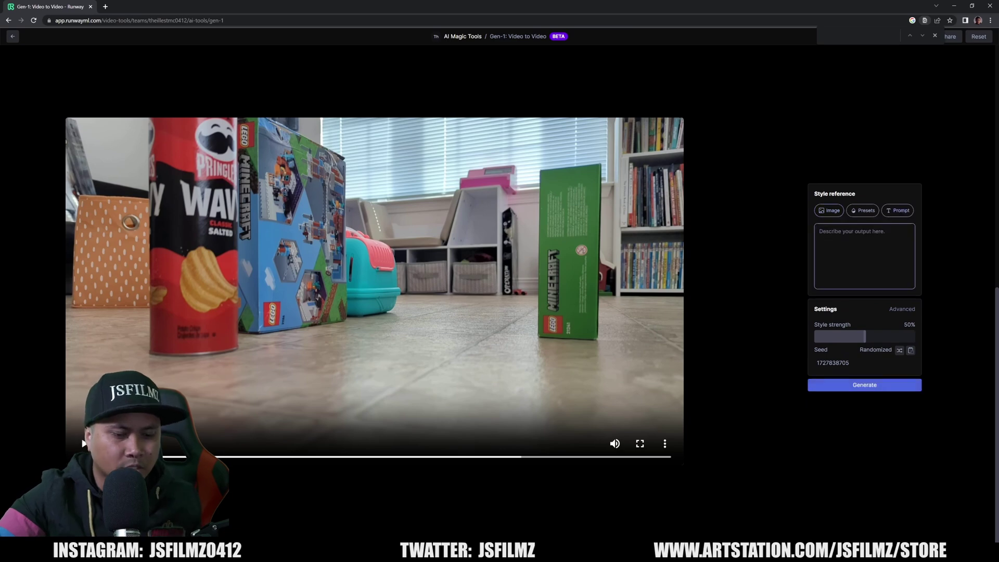
pyautogui.write('cyberp')
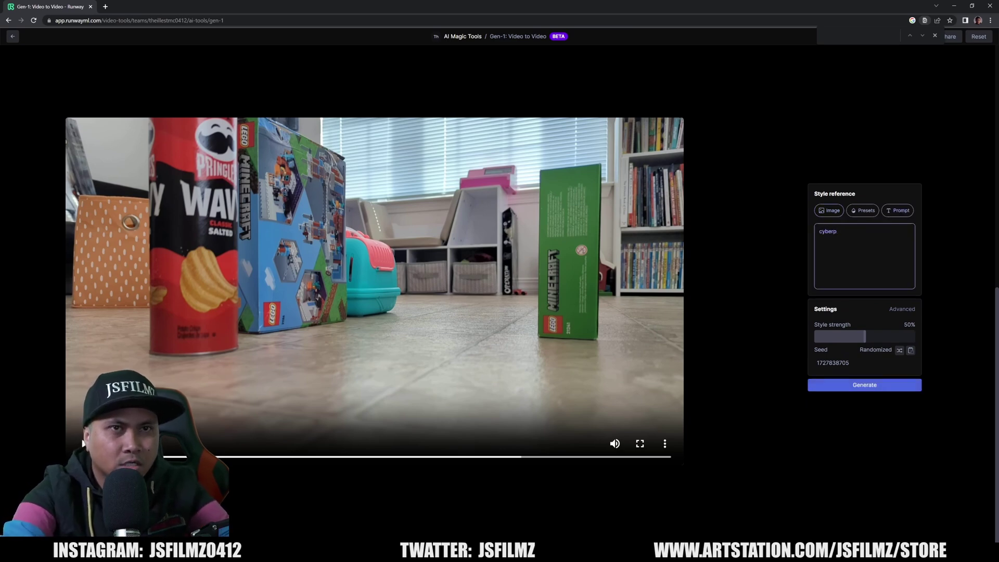
pyautogui.write('unk city at ')
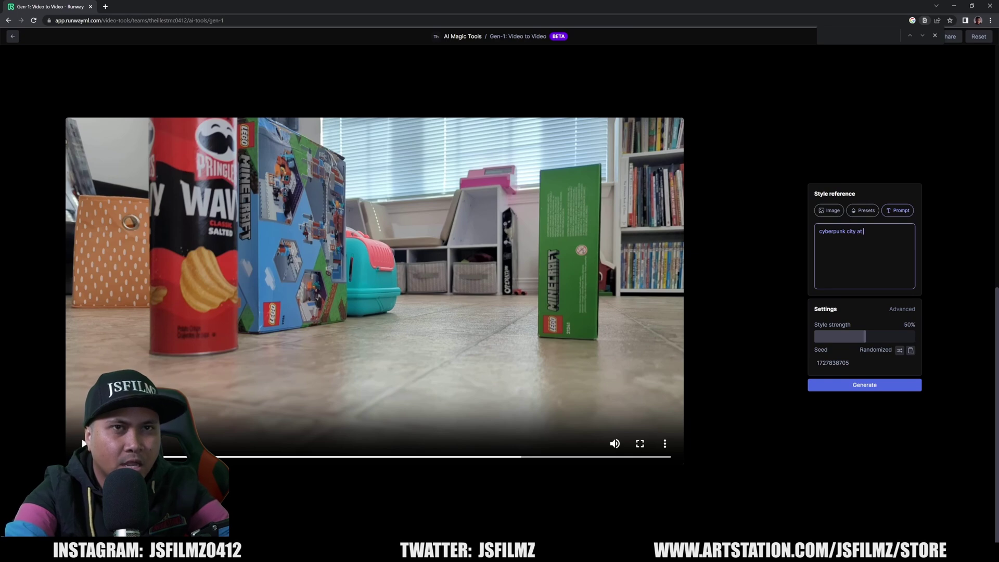
pyautogui.write('night with a')
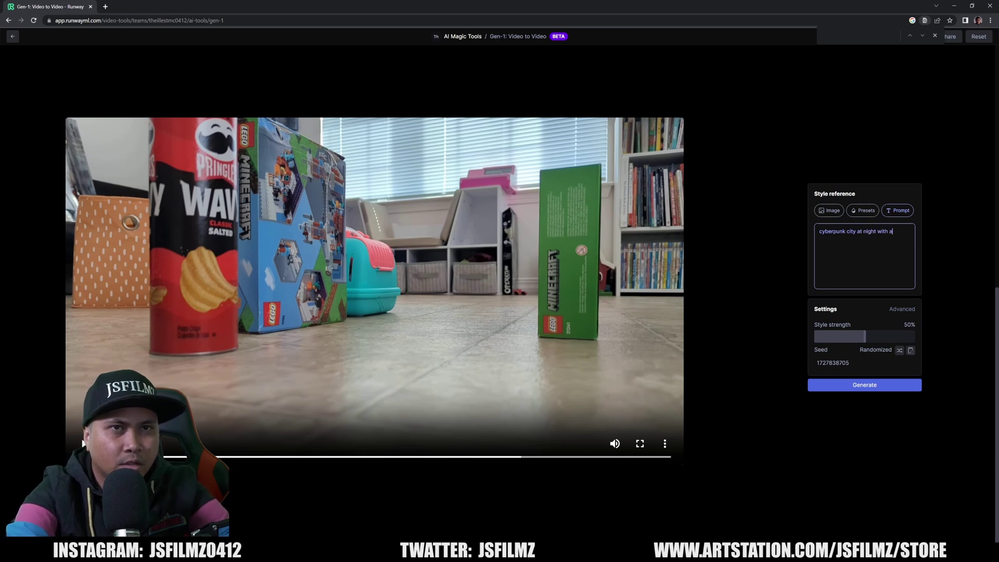
pyautogui.write(' car')
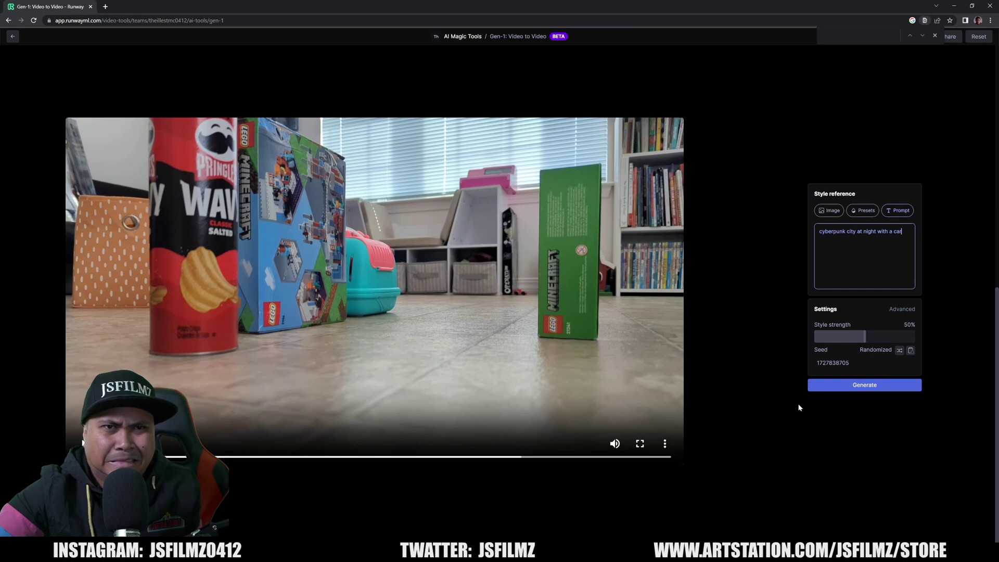
pyautogui.click(818, 387)
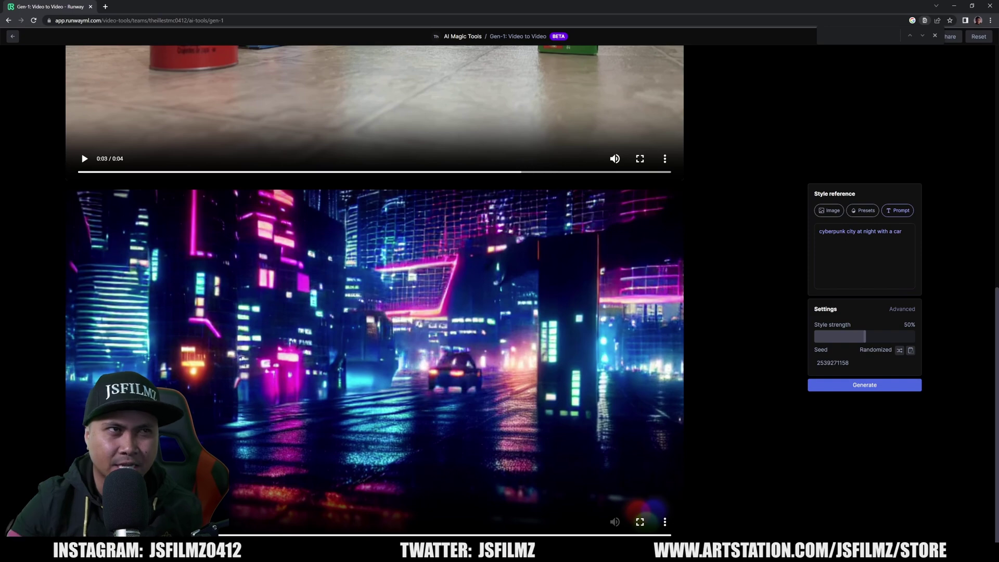
pyautogui.scroll(4, 571, 433)
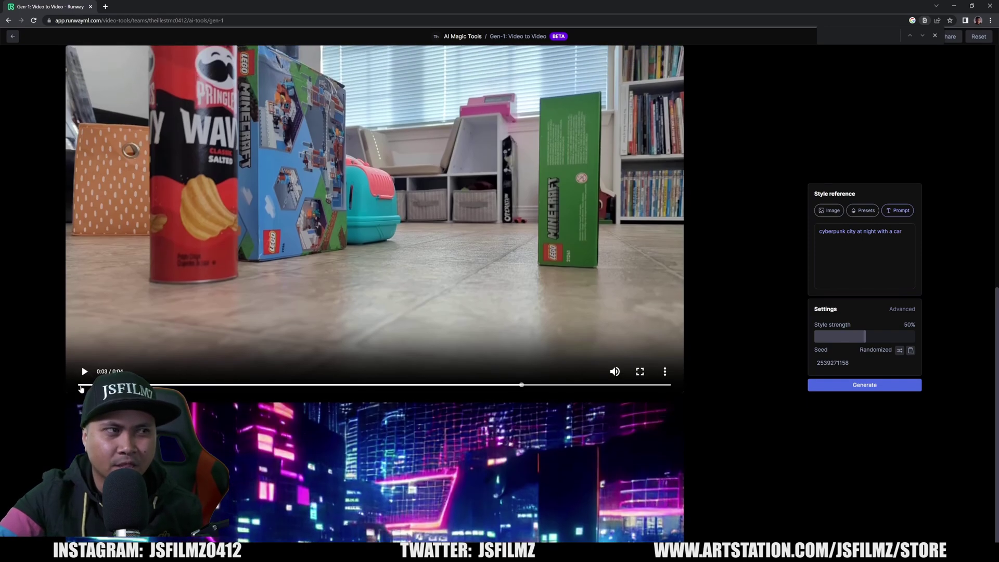
pyautogui.click(85, 385)
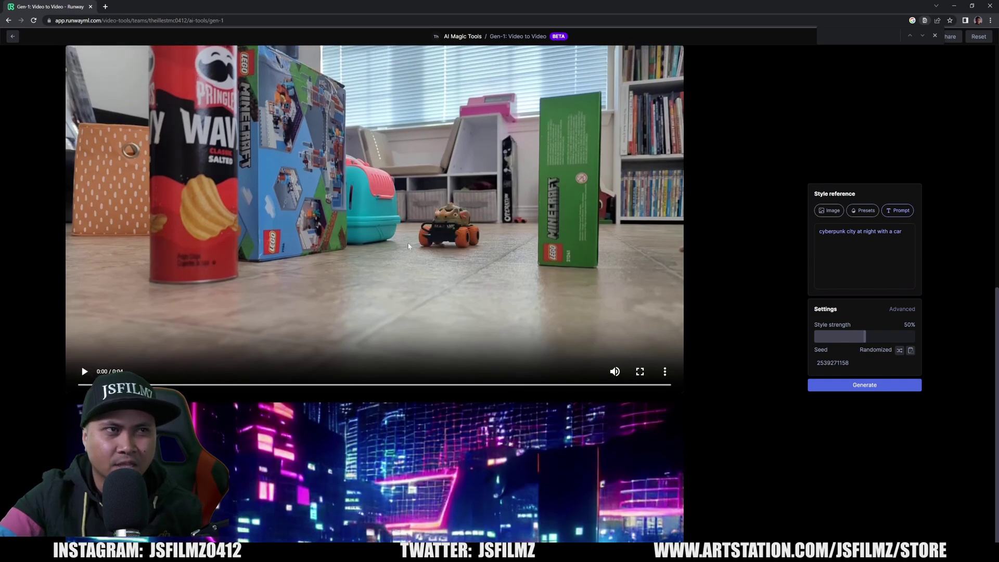
pyautogui.scroll(1, 440, 241)
pyautogui.scroll(-4, 466, 288)
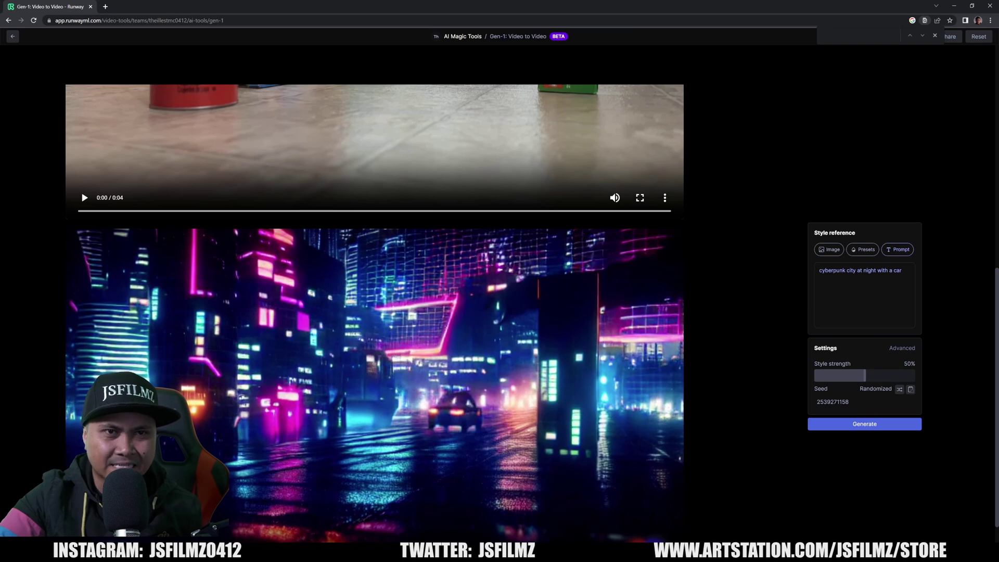
pyautogui.moveTo(868, 376); pyautogui.dragTo(918, 378)
# Regenerate the cyberpunk city clip at 100% style strength and follow its progress
pyautogui.click(870, 427)
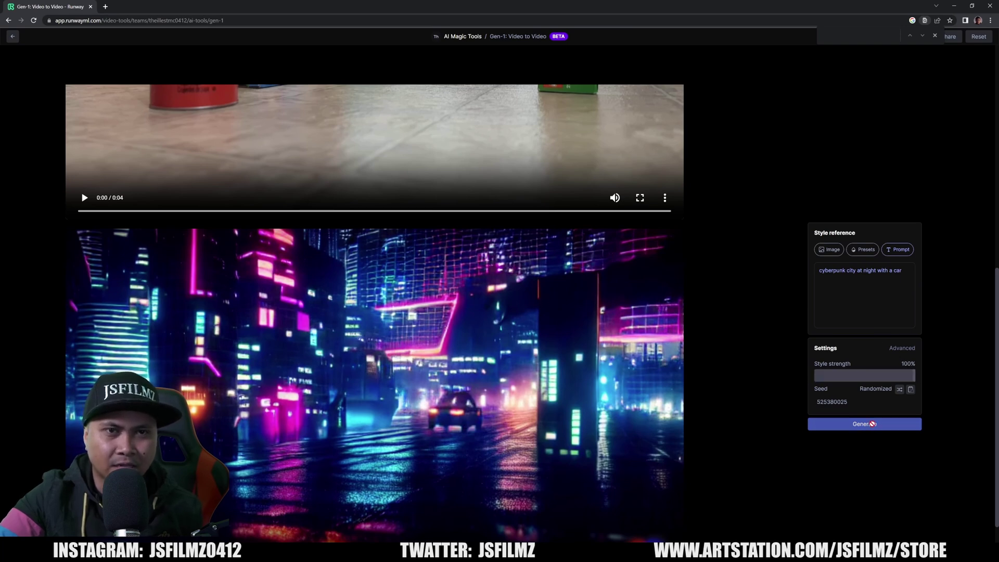
pyautogui.scroll(-1, 737, 397)
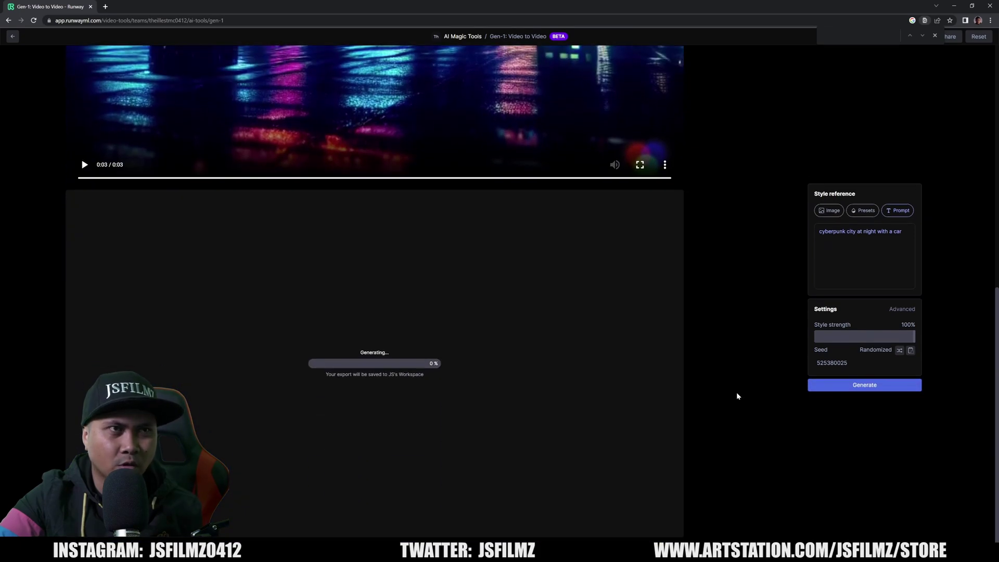
pyautogui.scroll(4, 739, 394)
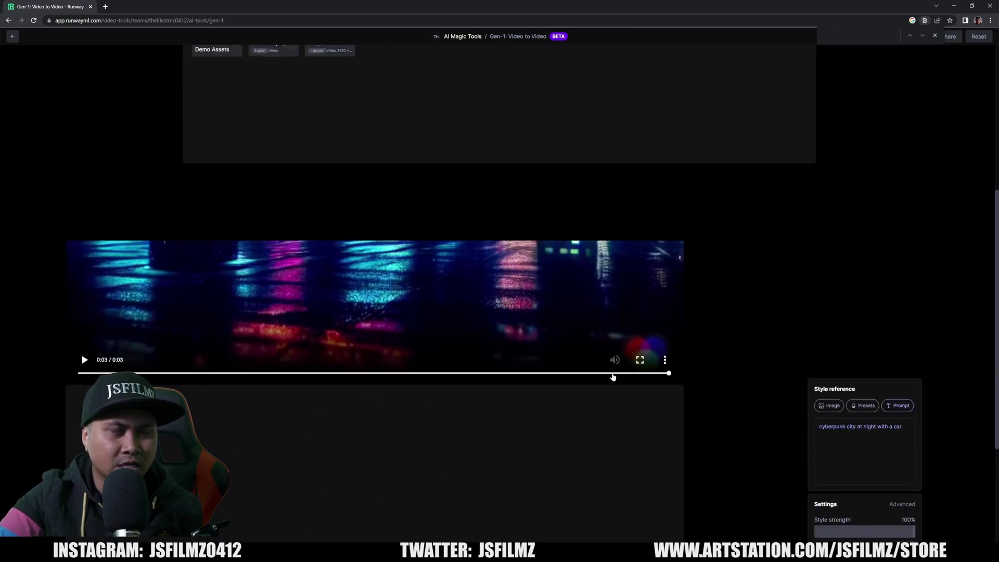
pyautogui.scroll(-2, 736, 390)
pyautogui.scroll(-1, 736, 390)
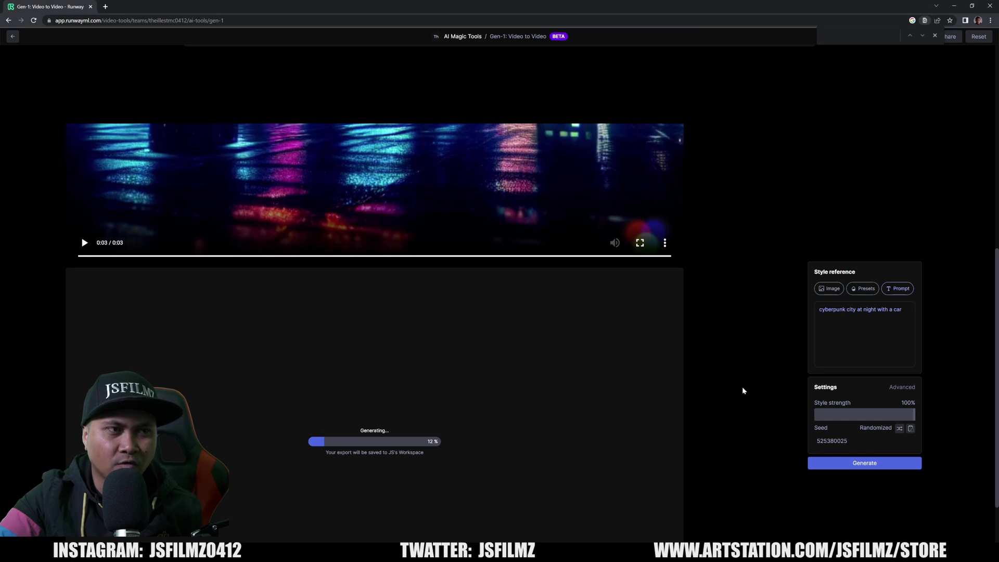
pyautogui.scroll(-2, 743, 391)
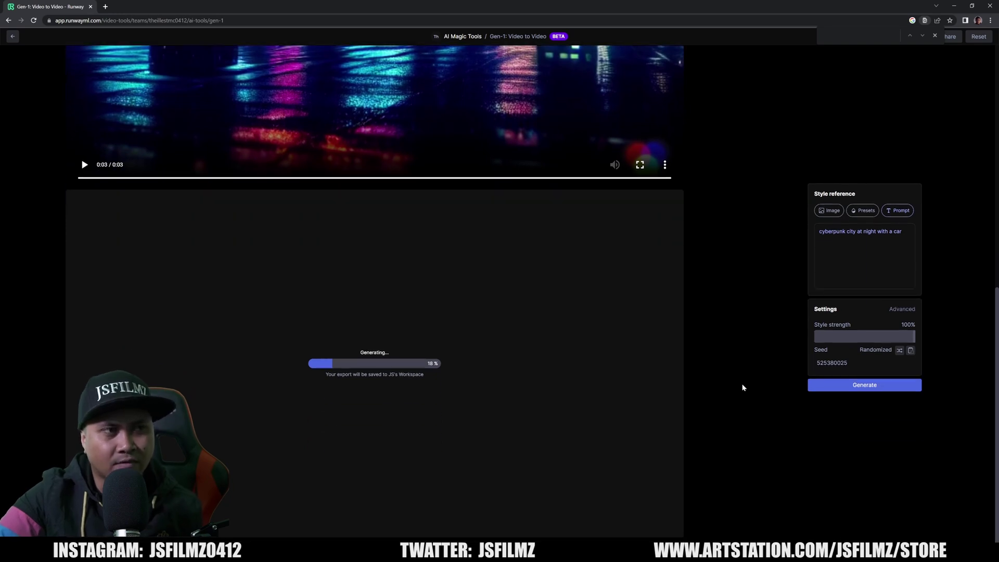
pyautogui.scroll(2, 742, 385)
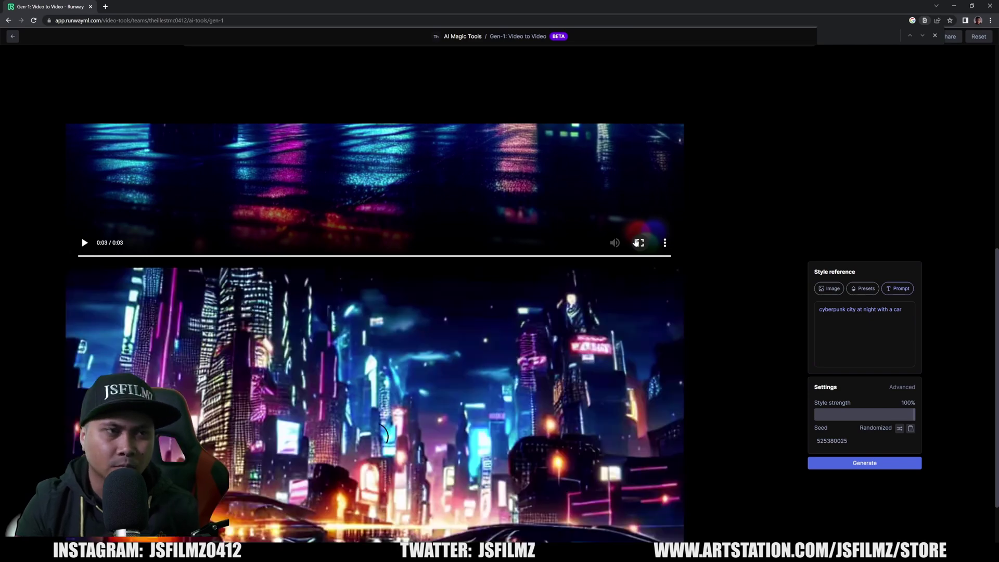
# Scroll through the finished full-strength cyberpunk city clip to review it
pyautogui.scroll(-2, 458, 402)
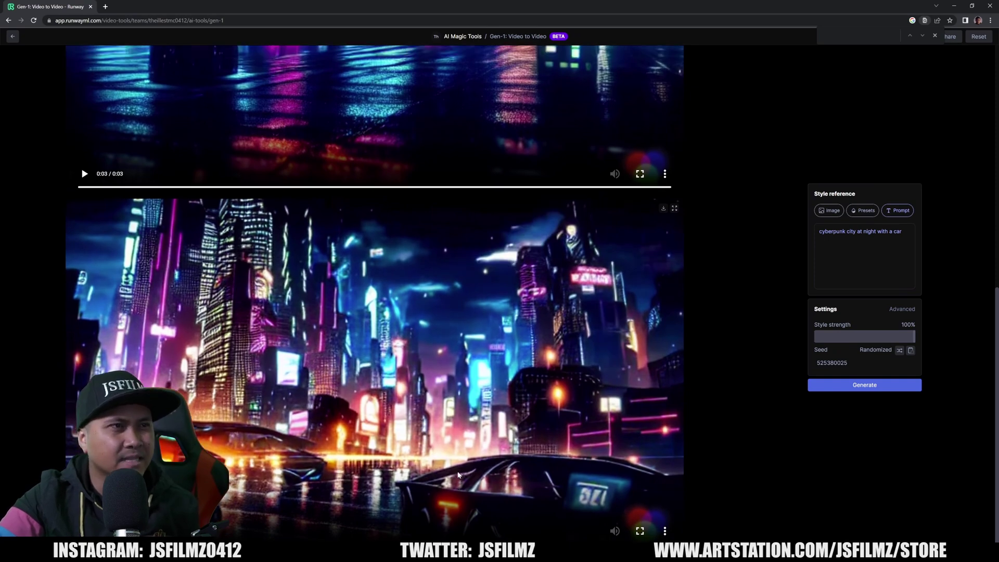
pyautogui.scroll(10, 488, 467)
pyautogui.scroll(10, 544, 462)
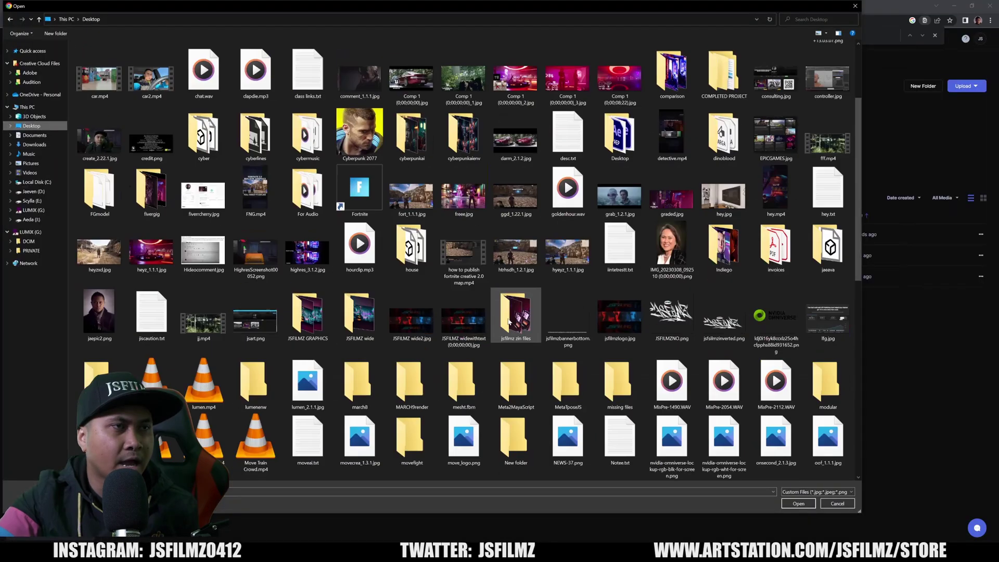
# Upload car2.mp4 to Assets, then reopen Gen-1: Video to Video and reload the page
pyautogui.doubleClick(359, 450)
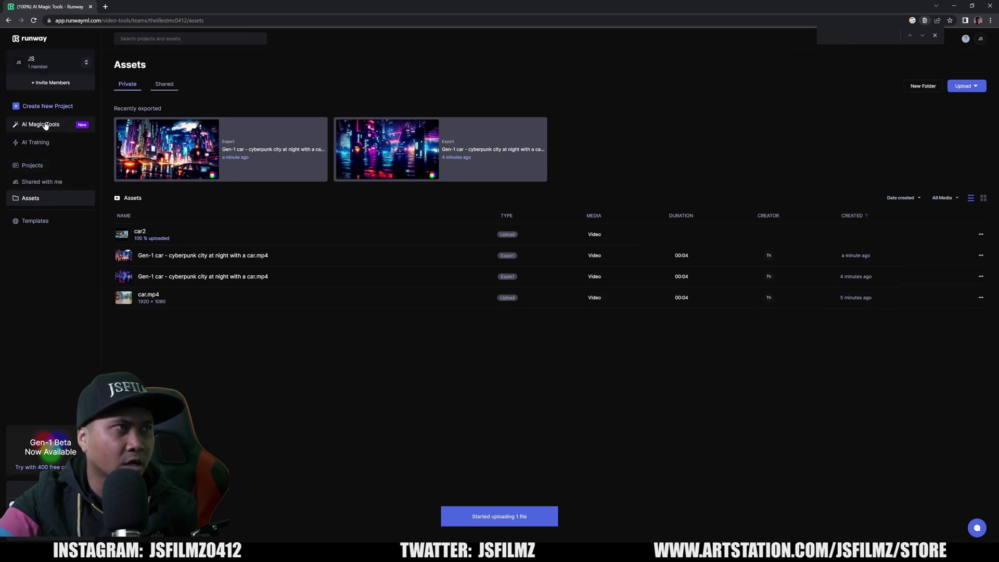
pyautogui.click(90, 130)
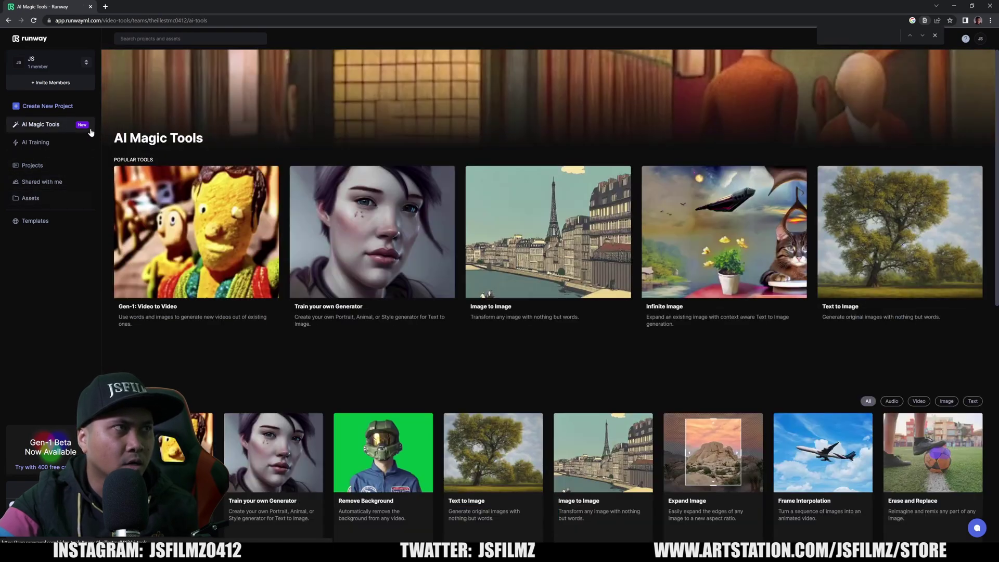
pyautogui.click(193, 215)
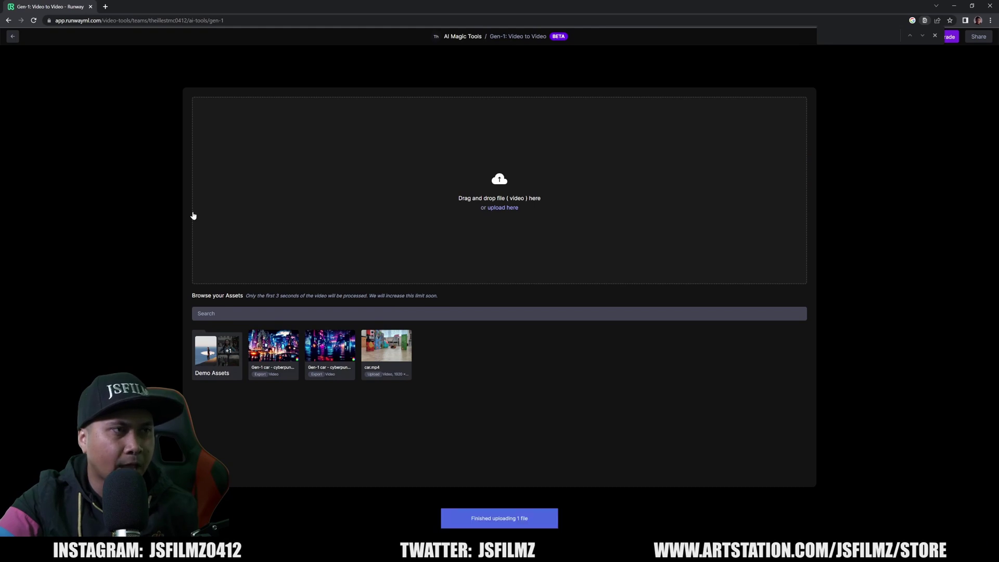
pyautogui.click(212, 21)
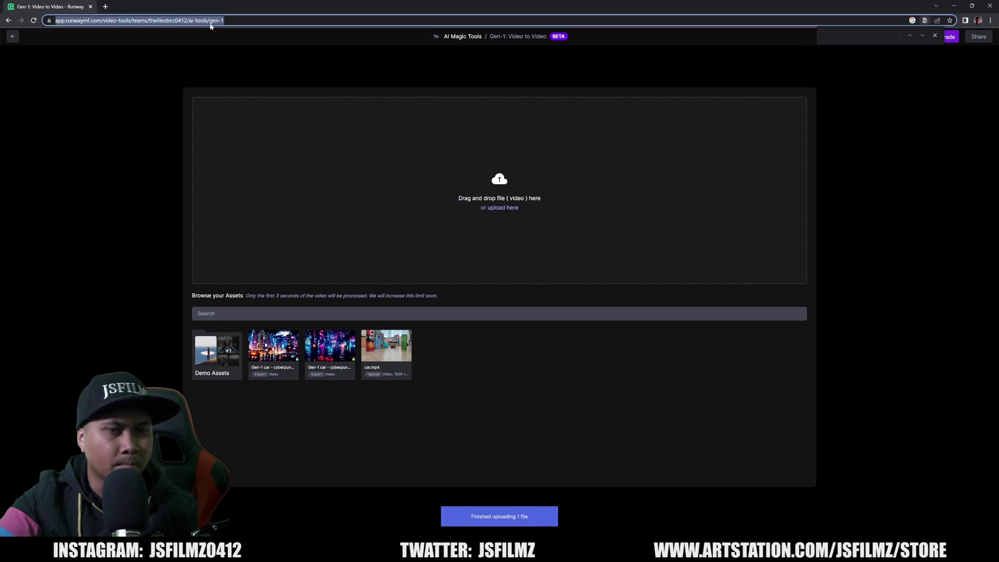
pyautogui.press('Return')
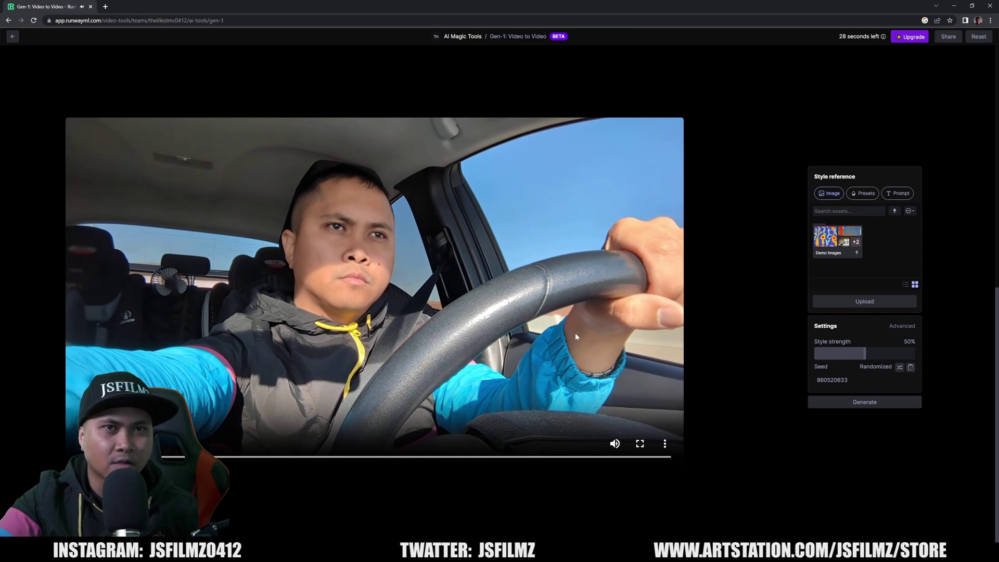
# Generate a restyled car2 clip from the prompt 'A cyberpunk robot cop, criving a car'
pyautogui.click(900, 196)
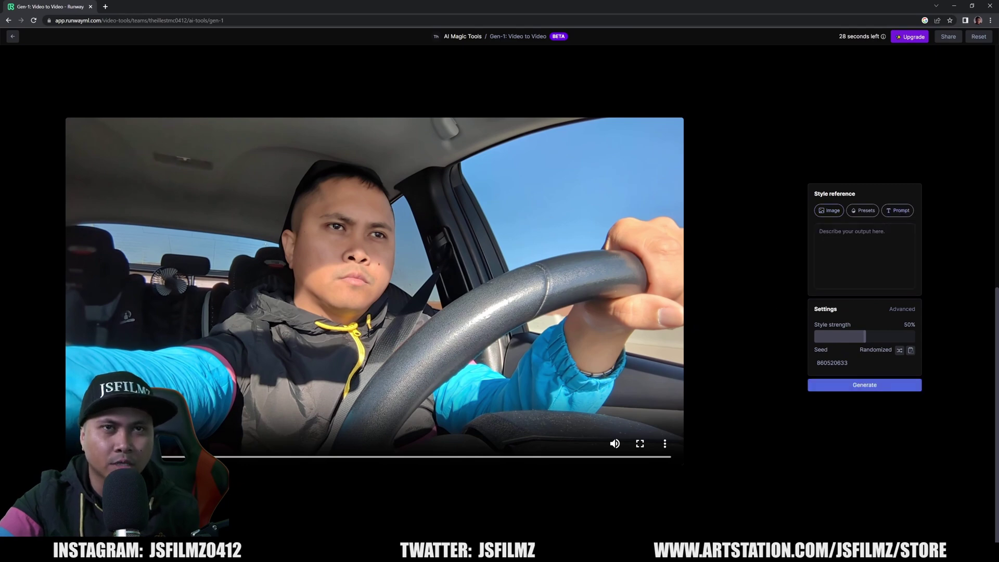
pyautogui.click(864, 250)
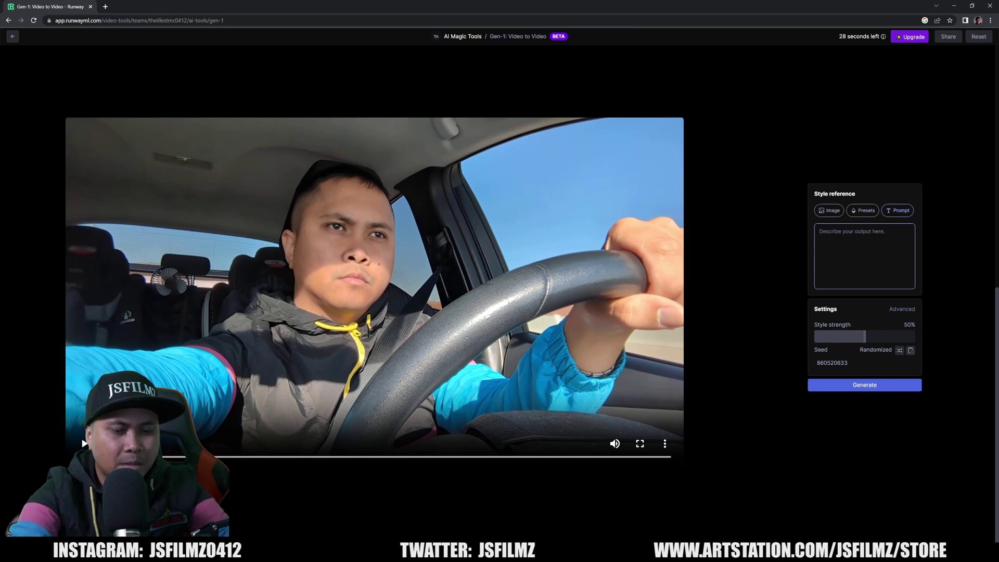
pyautogui.write('A c')
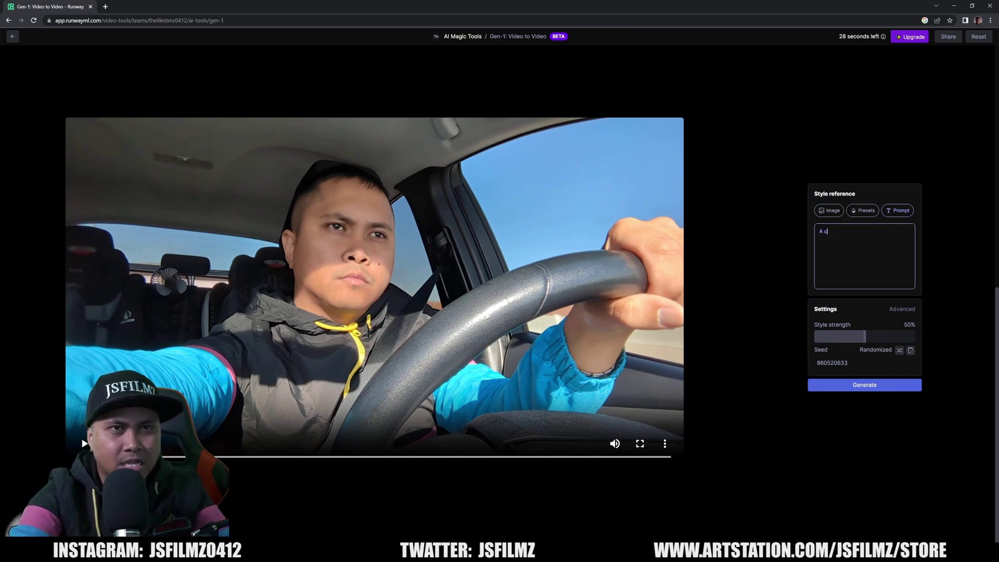
pyautogui.write('yberpunk ')
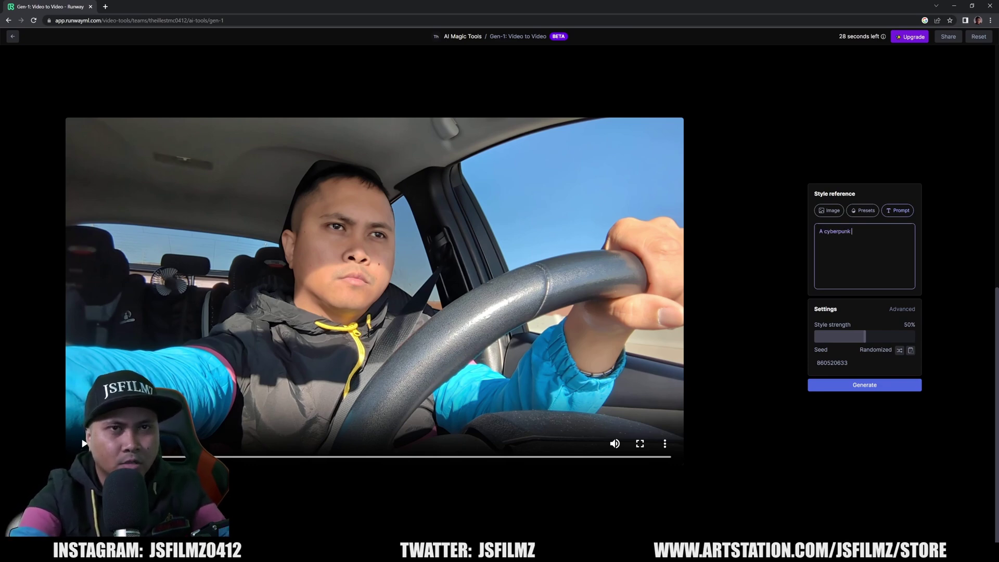
pyautogui.write('robot cop, c')
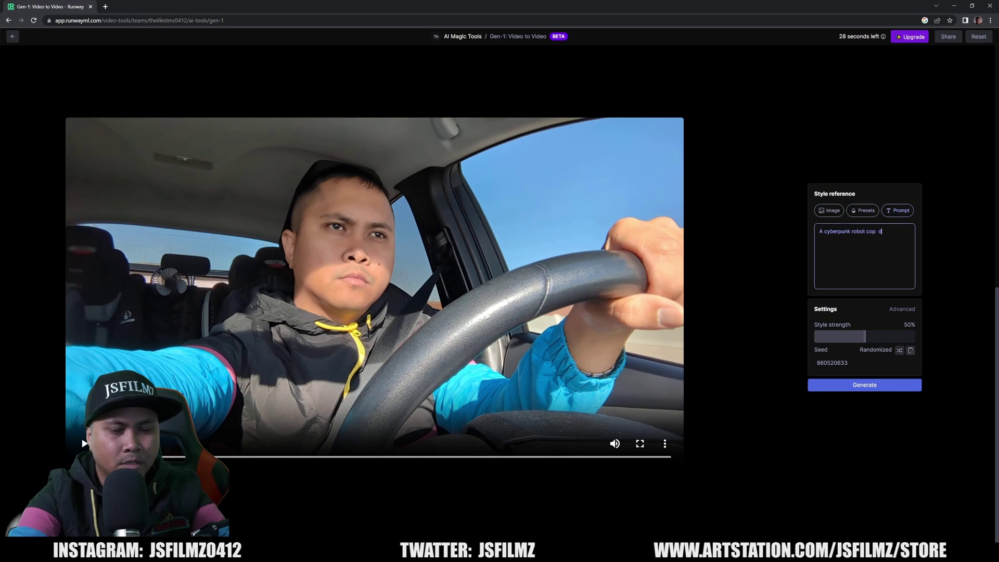
pyautogui.write('riving a car')
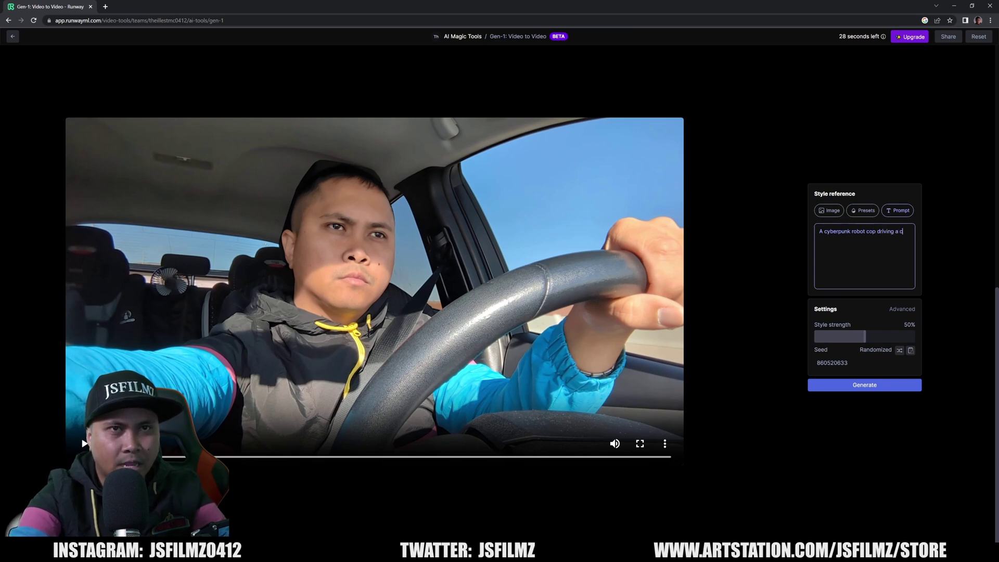
pyautogui.click(864, 385)
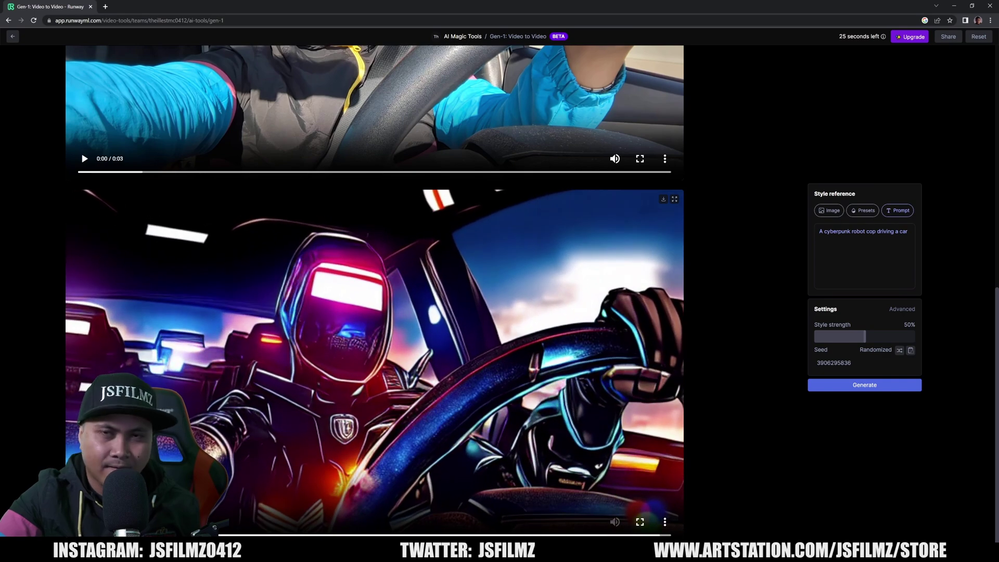
# Play and rewind the original car2 clip, then play the generated robot-cop clip to compare
pyautogui.scroll(4, 277, 437)
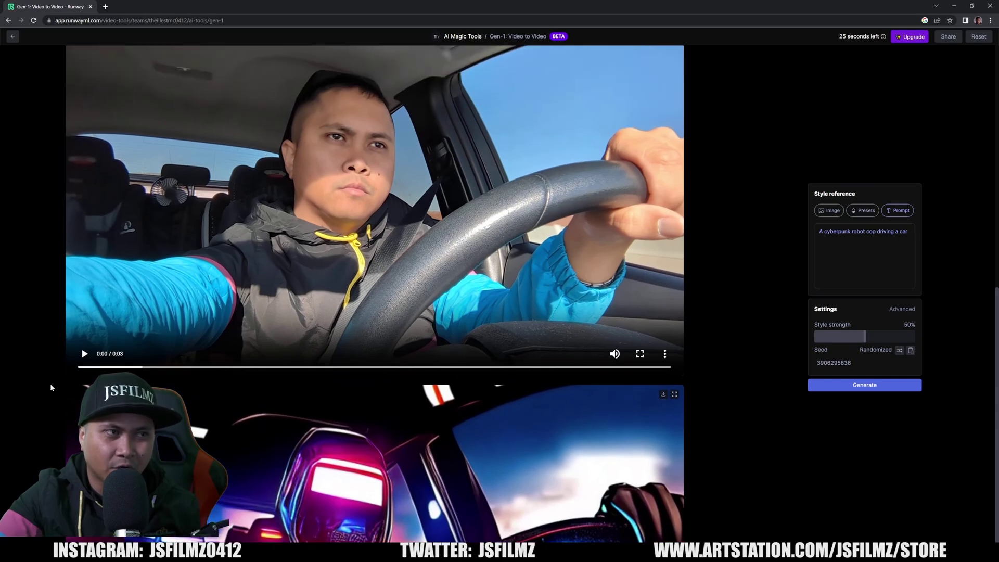
pyautogui.click(85, 355)
pyautogui.click(85, 354)
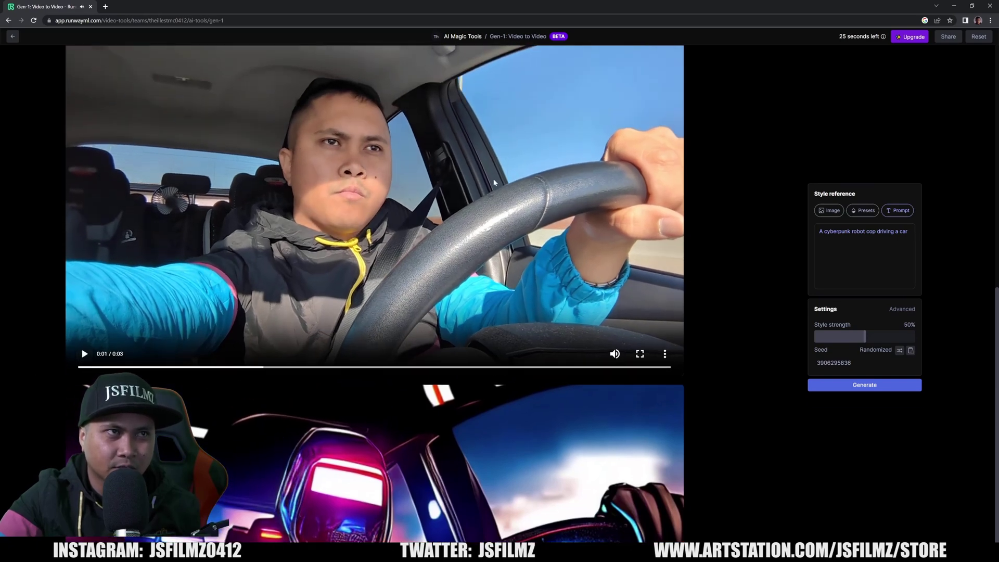
pyautogui.click(147, 368)
pyautogui.moveTo(147, 368); pyautogui.dragTo(79, 368)
pyautogui.click(84, 354)
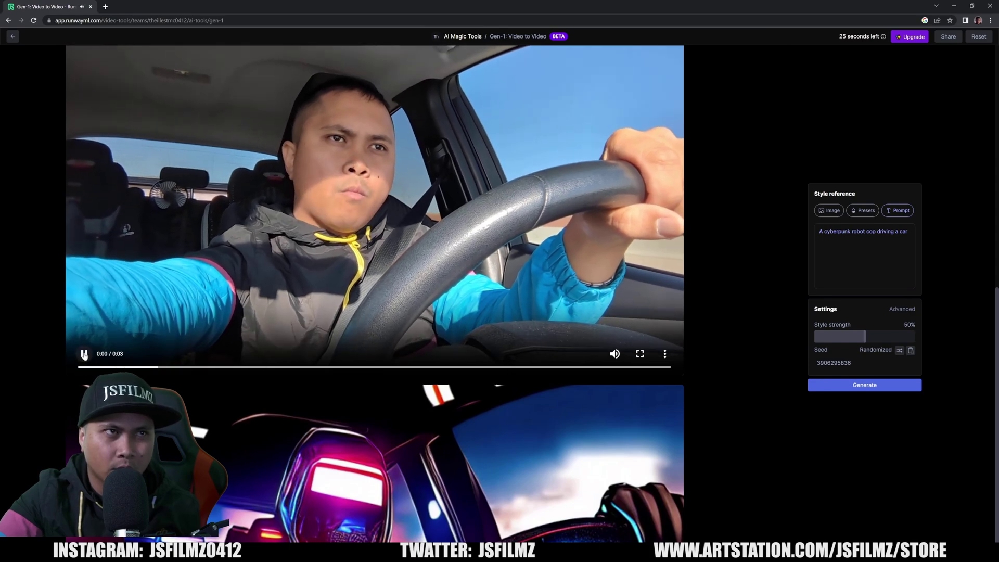
pyautogui.click(536, 96)
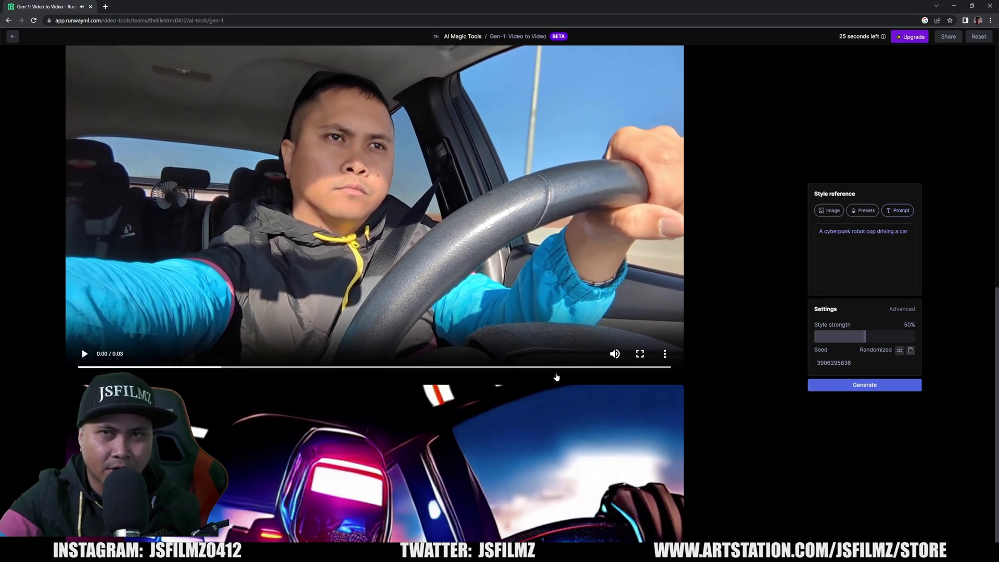
pyautogui.scroll(-4, 89, 539)
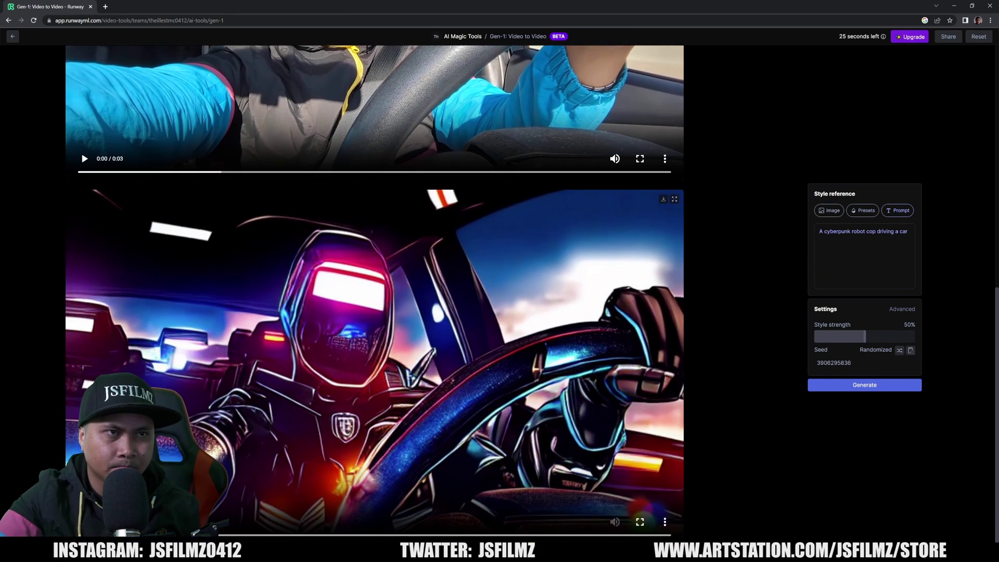
pyautogui.click(445, 470)
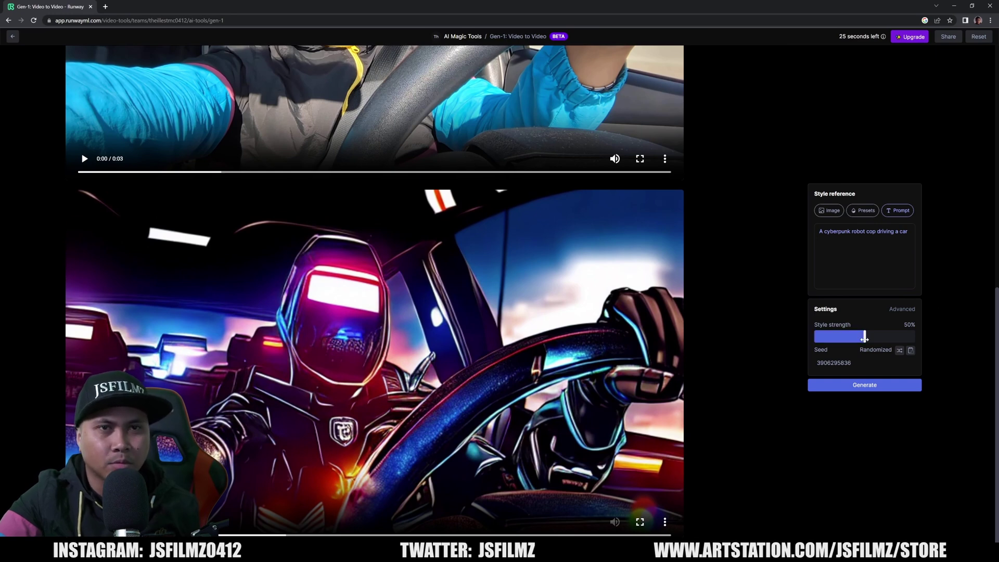
# Regenerate the robot-cop clip at 100% style strength and review the heavier stylization
pyautogui.moveTo(864, 336); pyautogui.dragTo(914, 336)
pyautogui.click(884, 386)
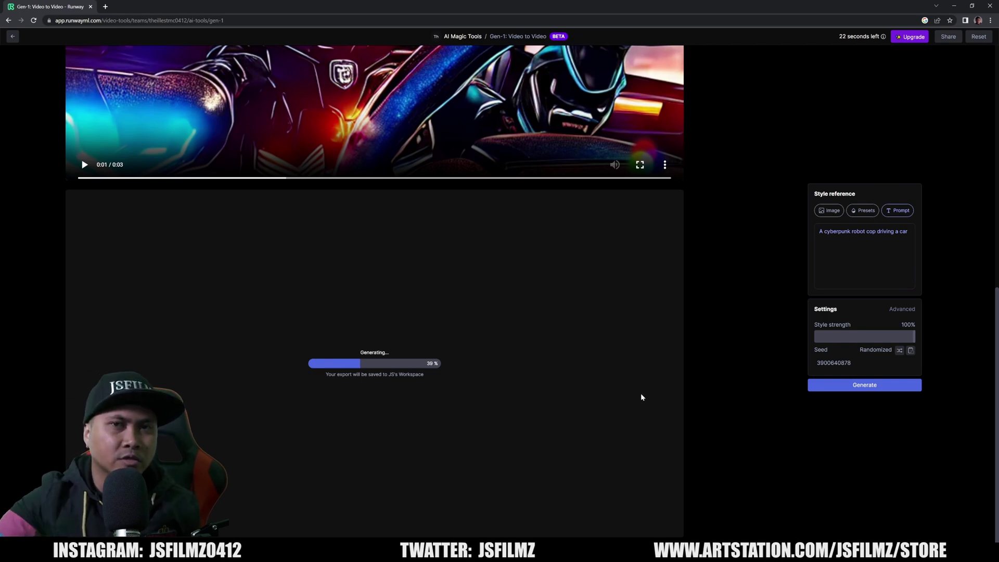
pyautogui.scroll(5, 640, 397)
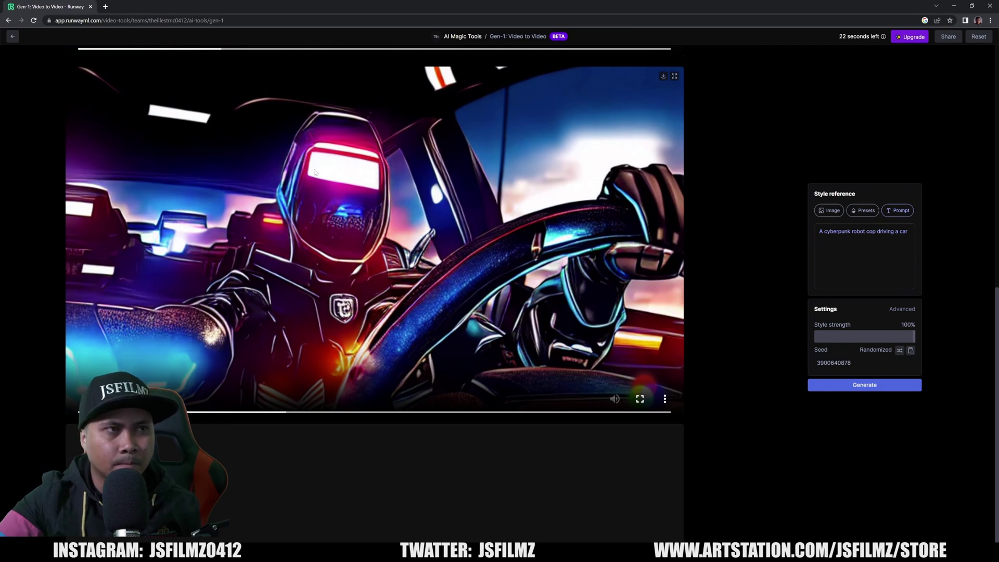
pyautogui.scroll(-5, 333, 348)
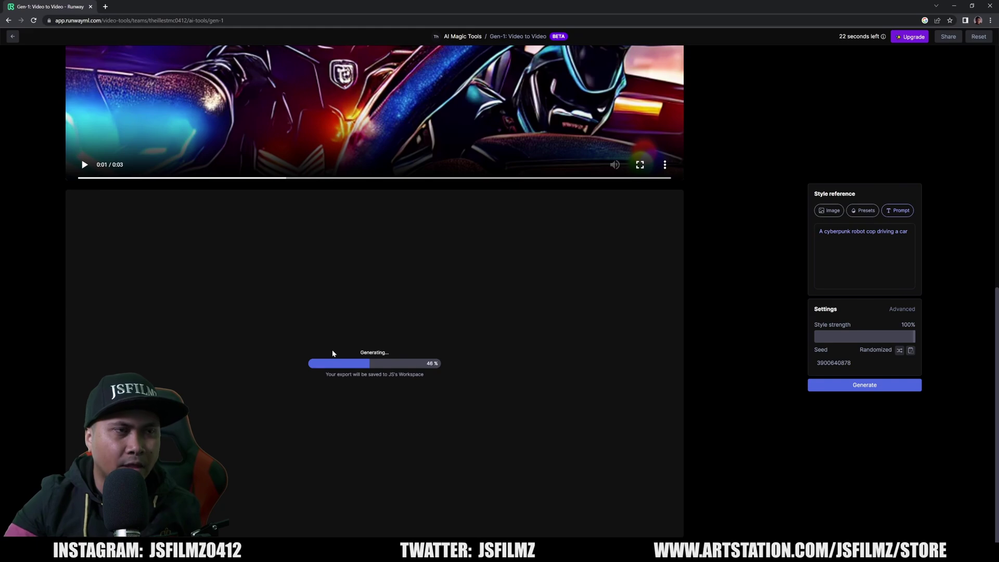
pyautogui.scroll(10, 335, 352)
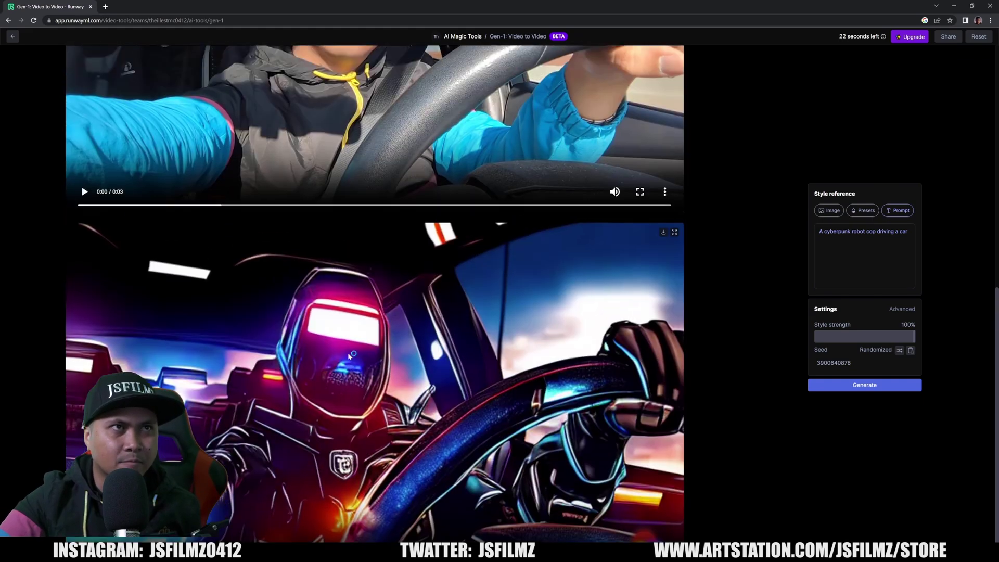
pyautogui.scroll(-4, 349, 357)
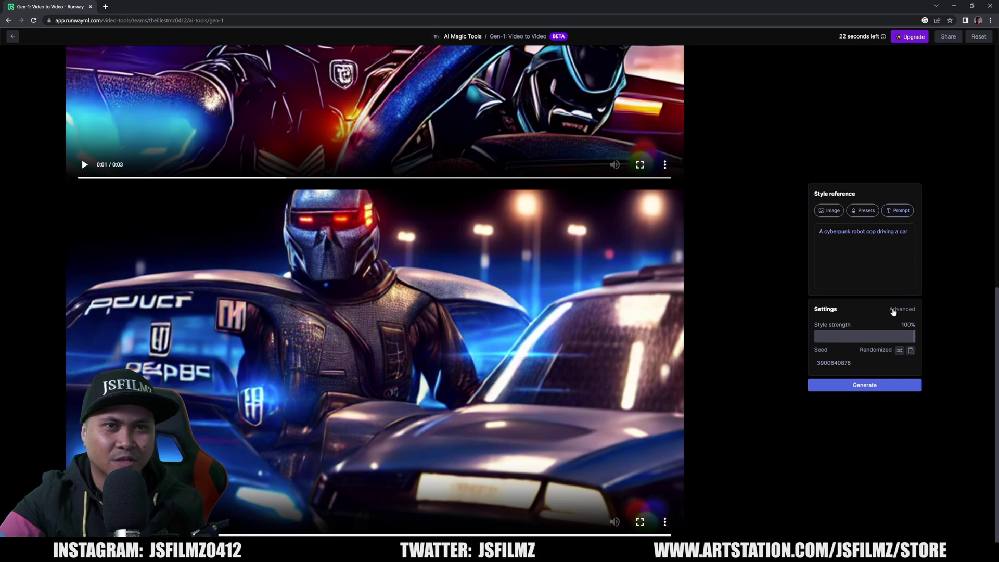
# Show advanced settings (structural consistency 7, style weight 10, frame consistency 1) and preview Presets, then return to Prompt
pyautogui.click(894, 310)
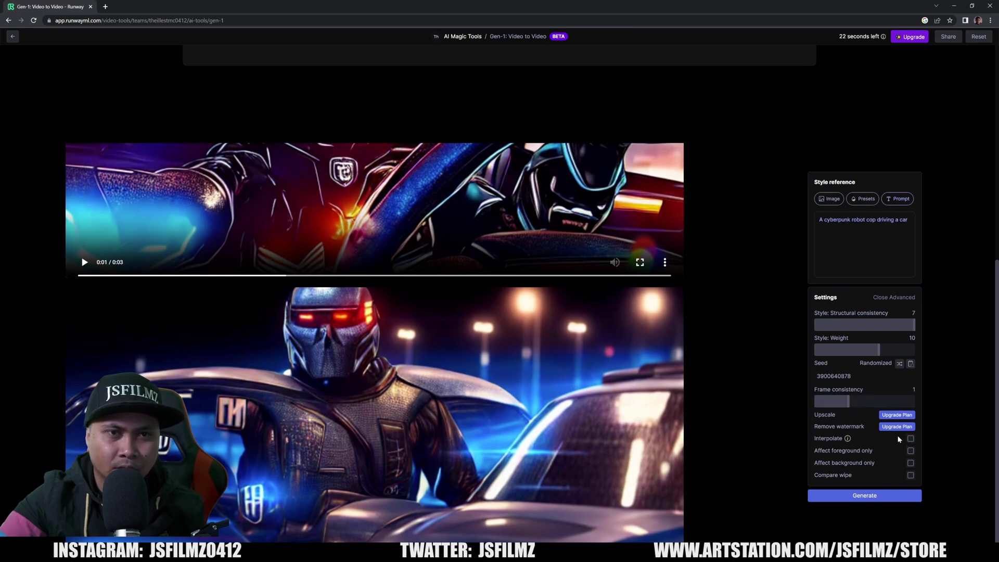
pyautogui.scroll(3, 899, 439)
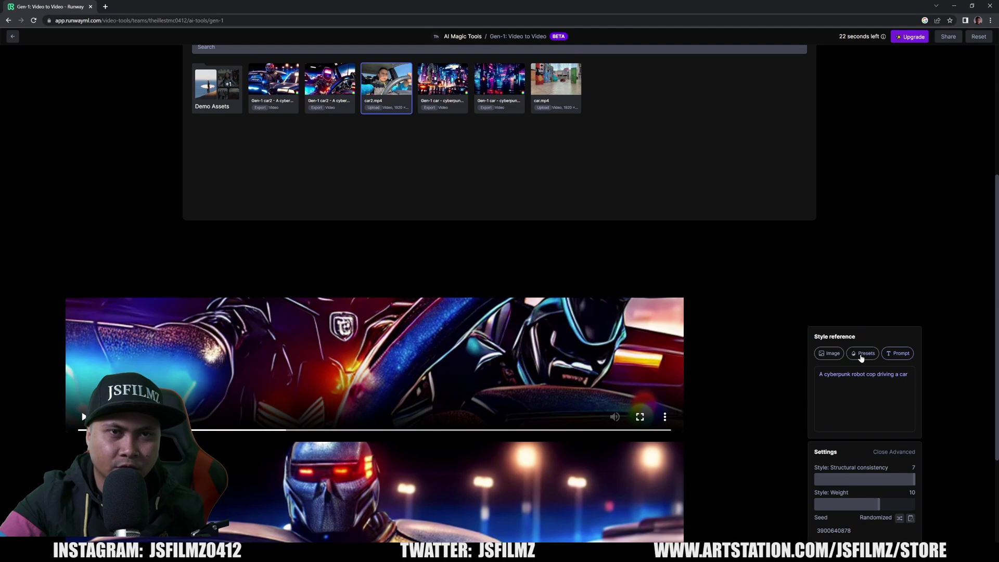
pyautogui.click(863, 354)
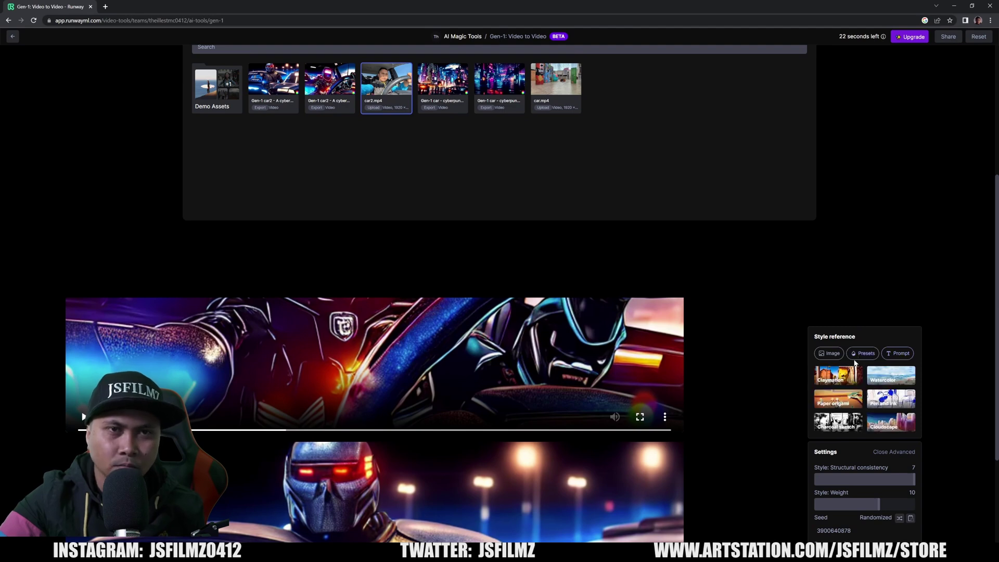
pyautogui.click(898, 353)
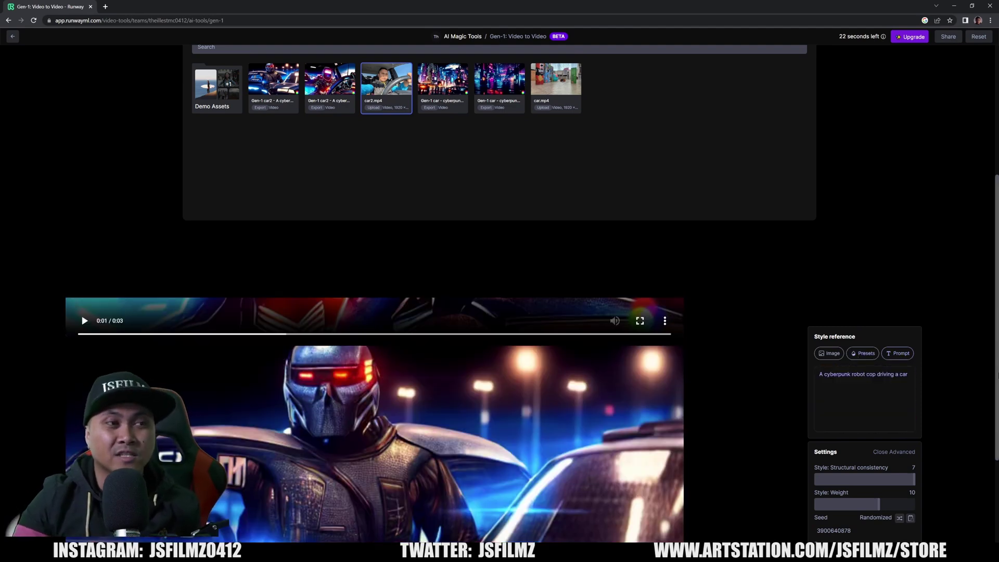